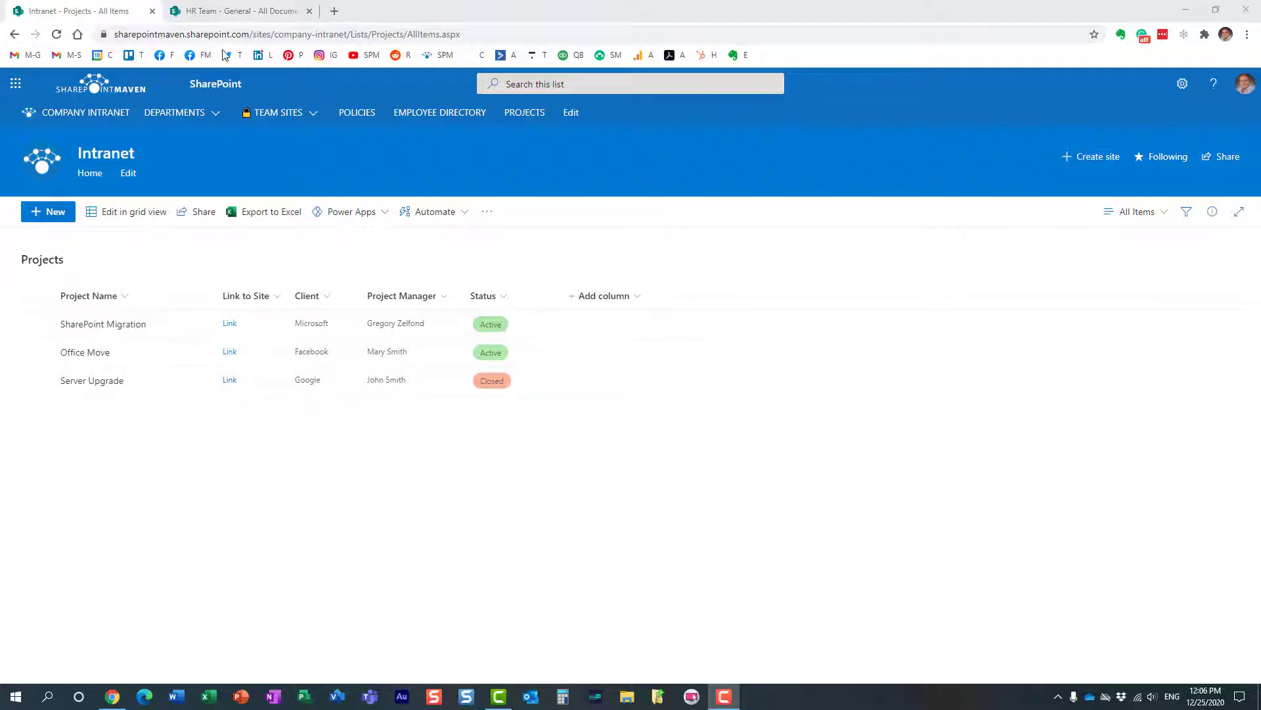
Step: Comment 'Need to do something' on the word Test in Document.docx, then close it and return to Projects
{"action": "left_click", "coordinate": [233, 11]}
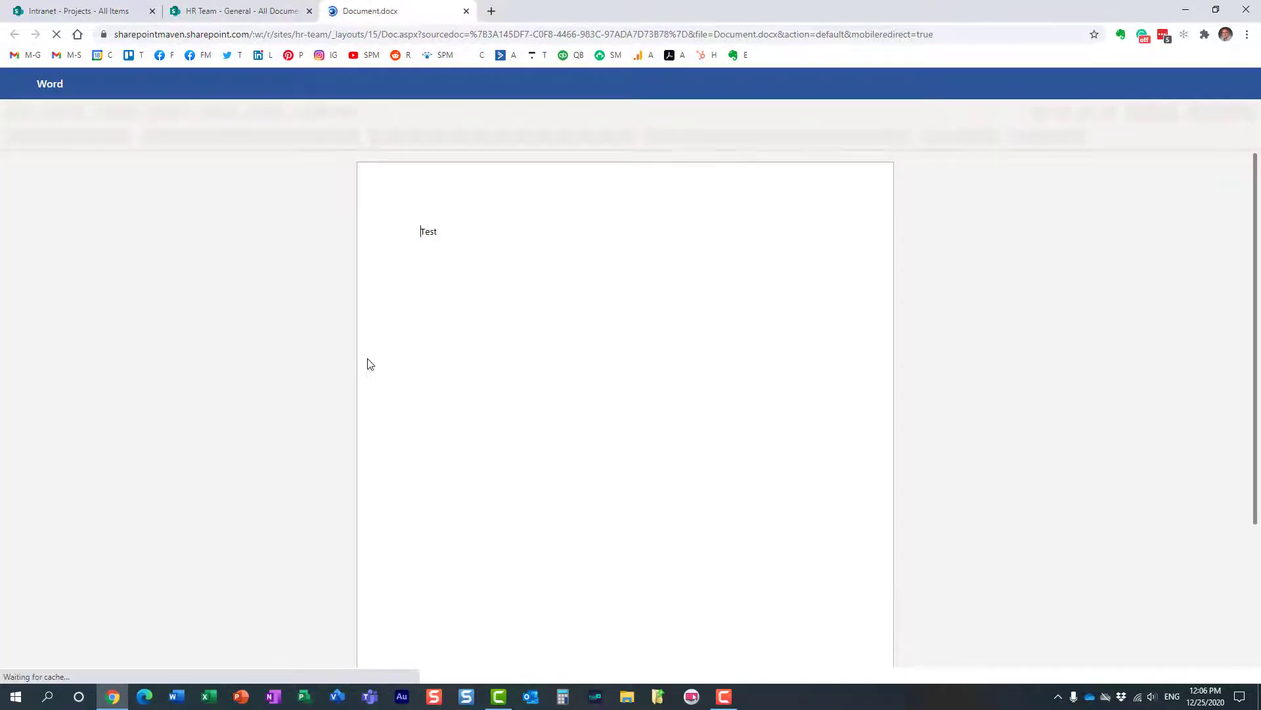
{"action": "left_click_drag", "start_coordinate": [448, 230], "coordinate": [412, 249]}
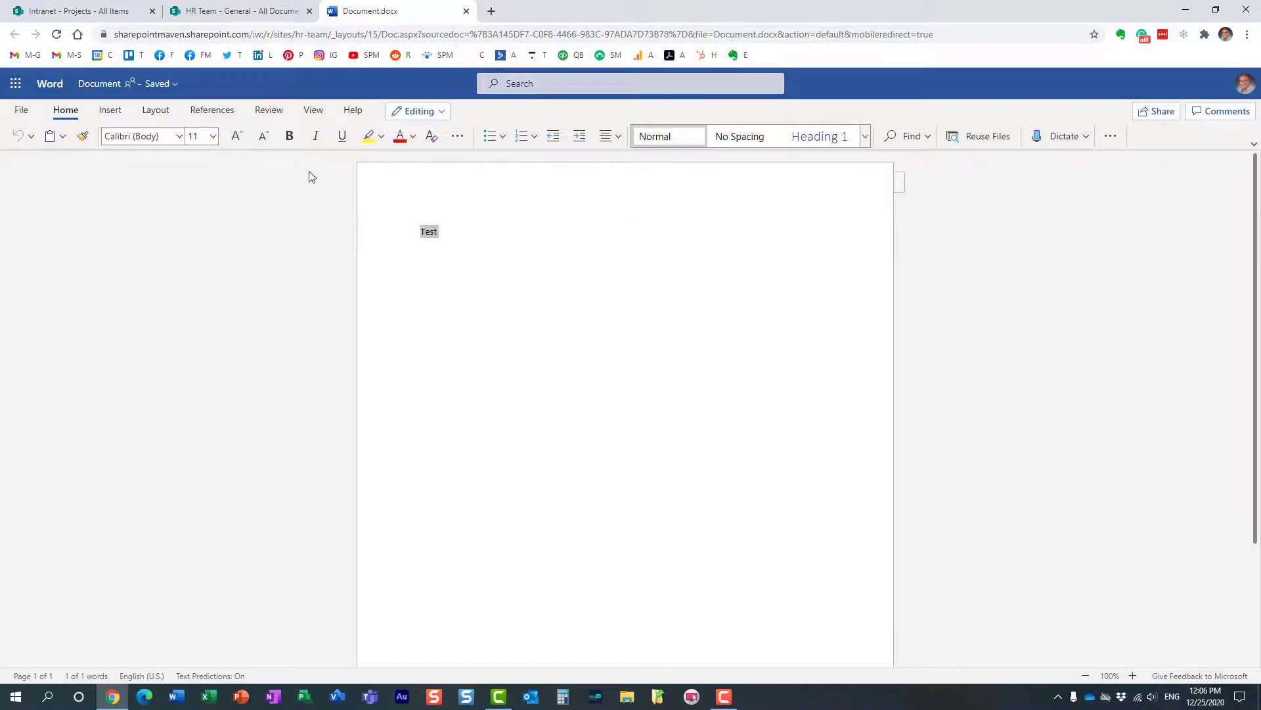
{"action": "left_click", "coordinate": [1223, 113]}
{"action": "left_click", "coordinate": [1220, 195]}
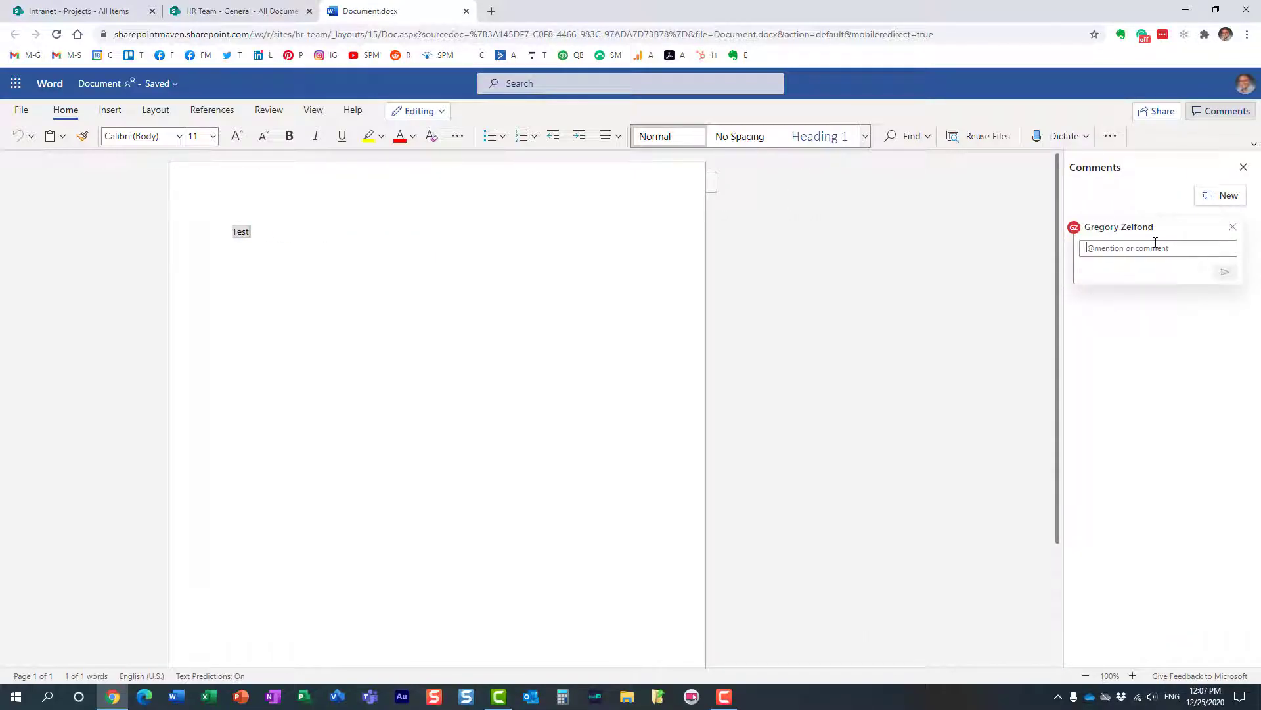
{"action": "type", "text": "Need to do something"}
{"action": "left_click", "coordinate": [1226, 272]}
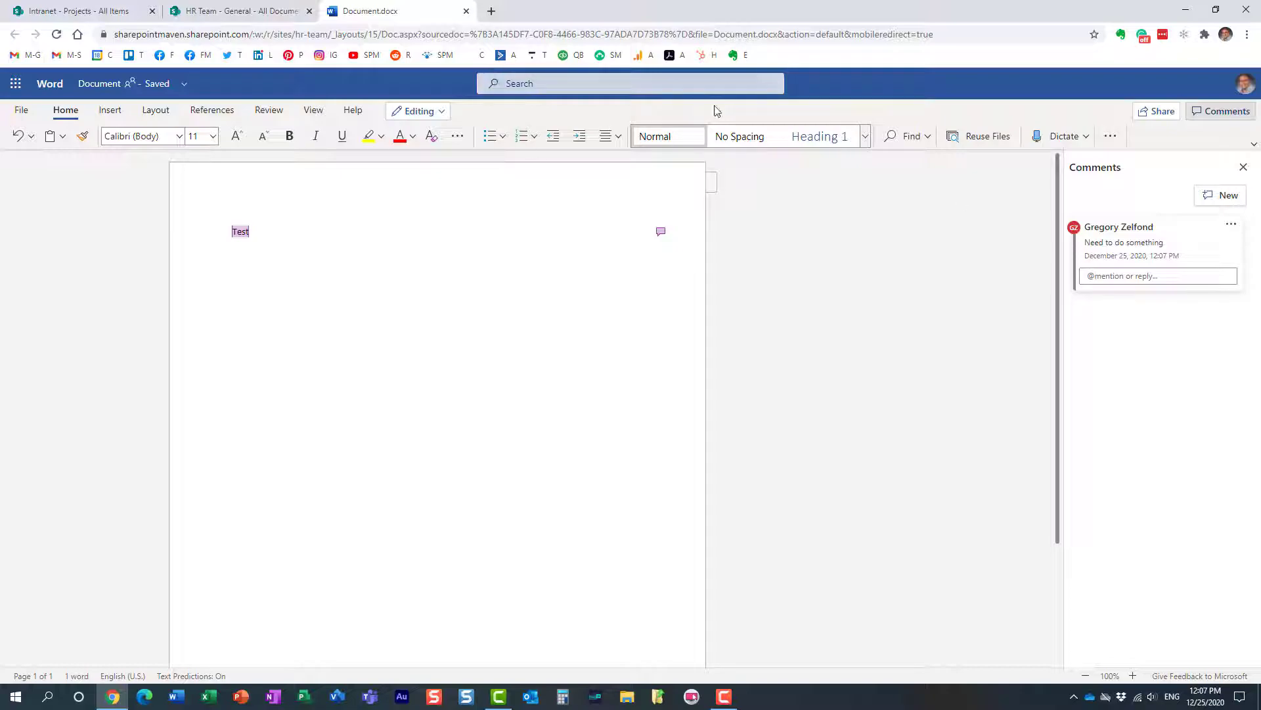
{"action": "left_click", "coordinate": [466, 12]}
{"action": "left_click", "coordinate": [100, 14]}
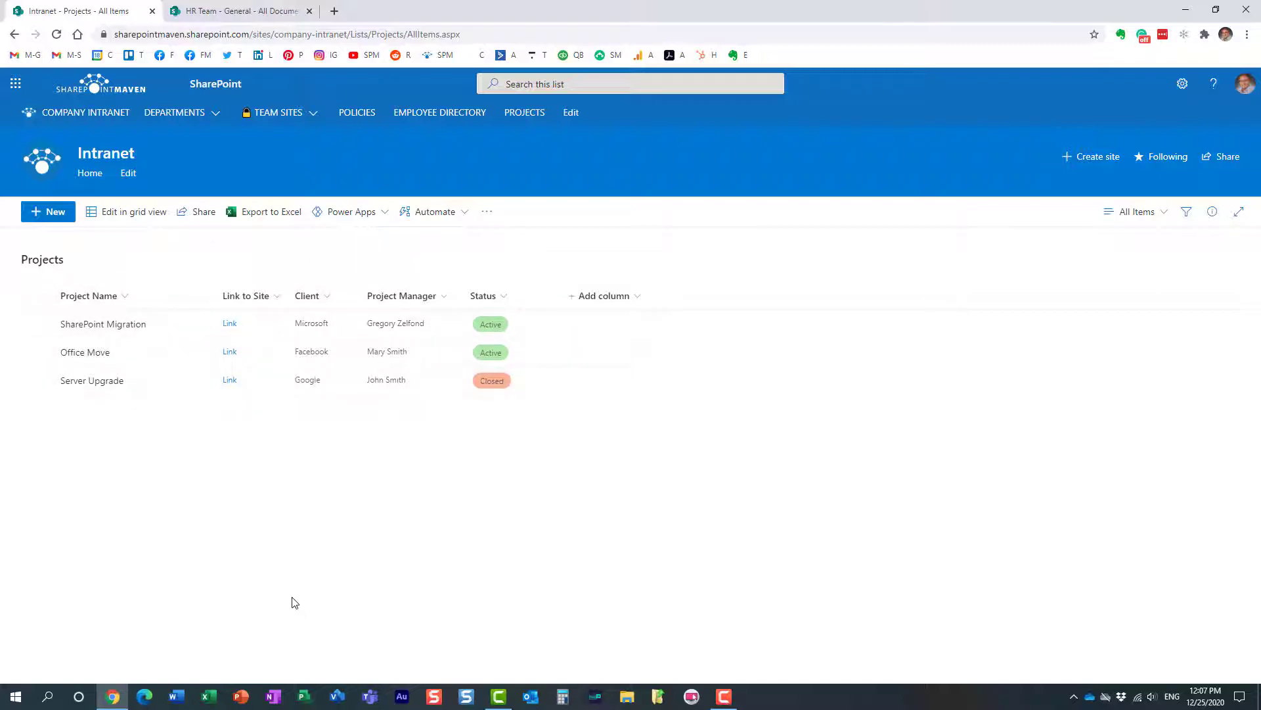
Step: Open the SharePoint Migration item's details with its empty Comments pane visible
{"action": "mouse_move", "coordinate": [197, 325]}
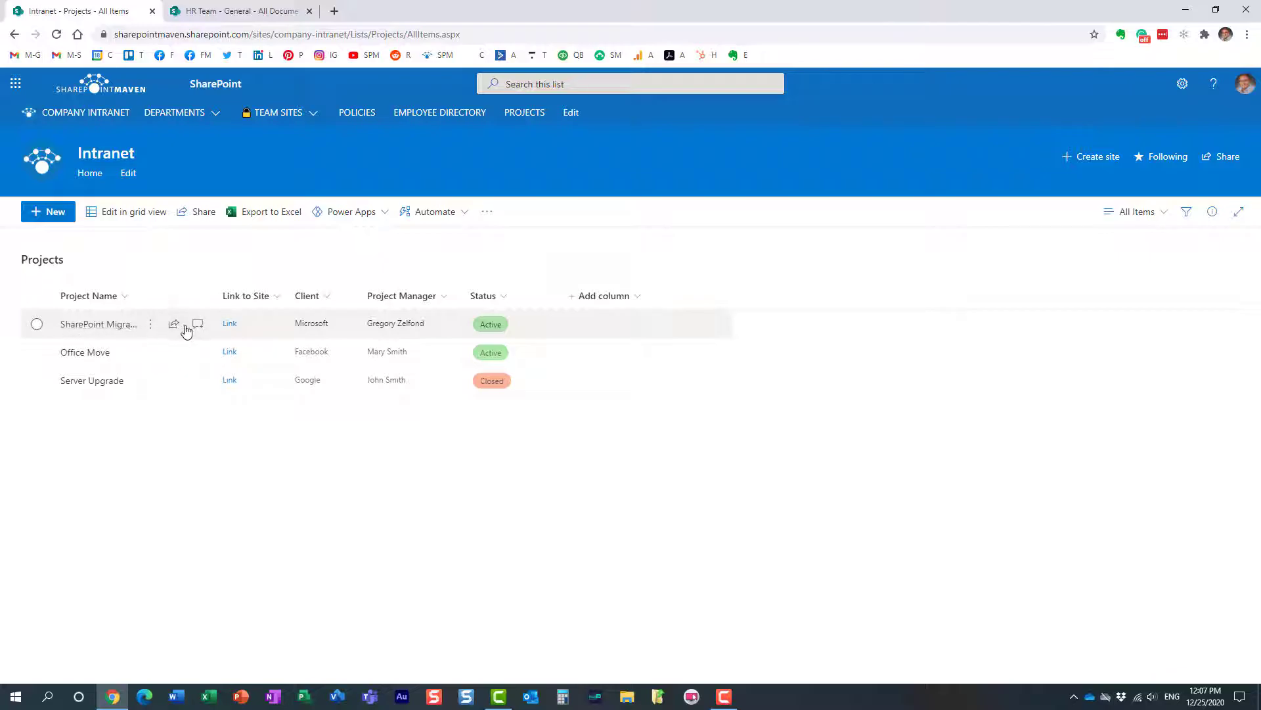
{"action": "left_click", "coordinate": [197, 326]}
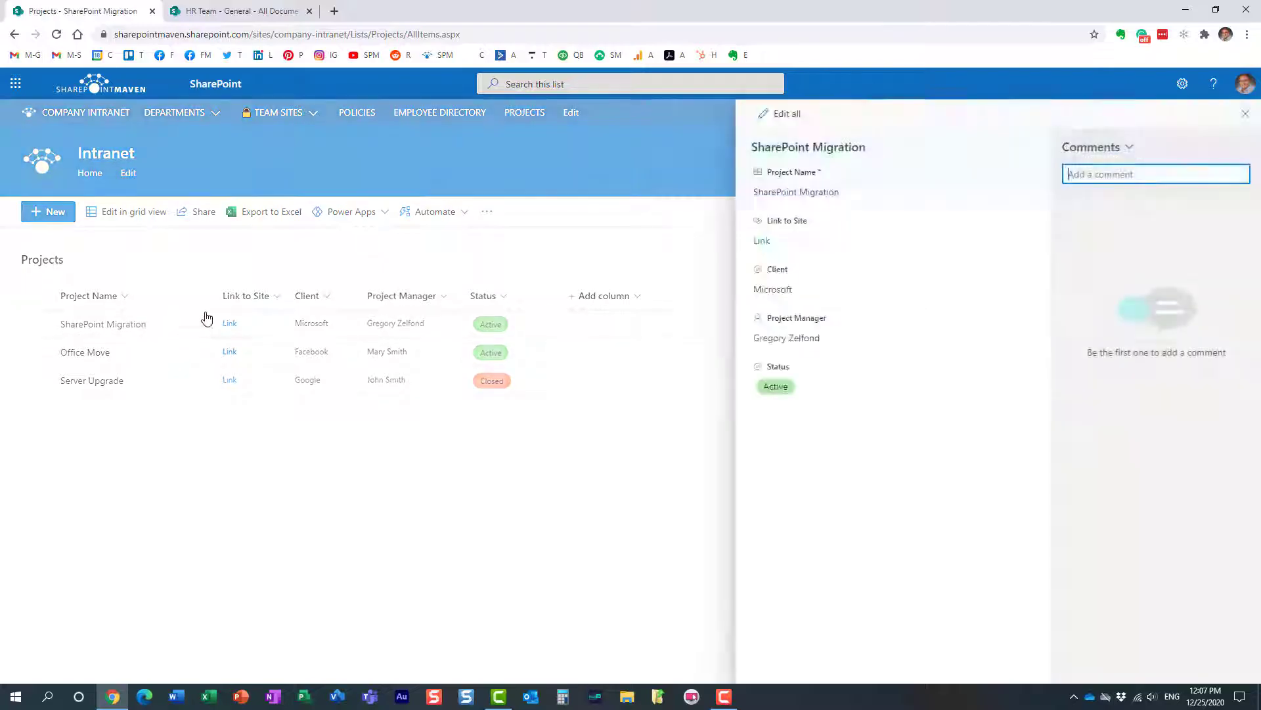
{"action": "left_click", "coordinate": [1245, 114]}
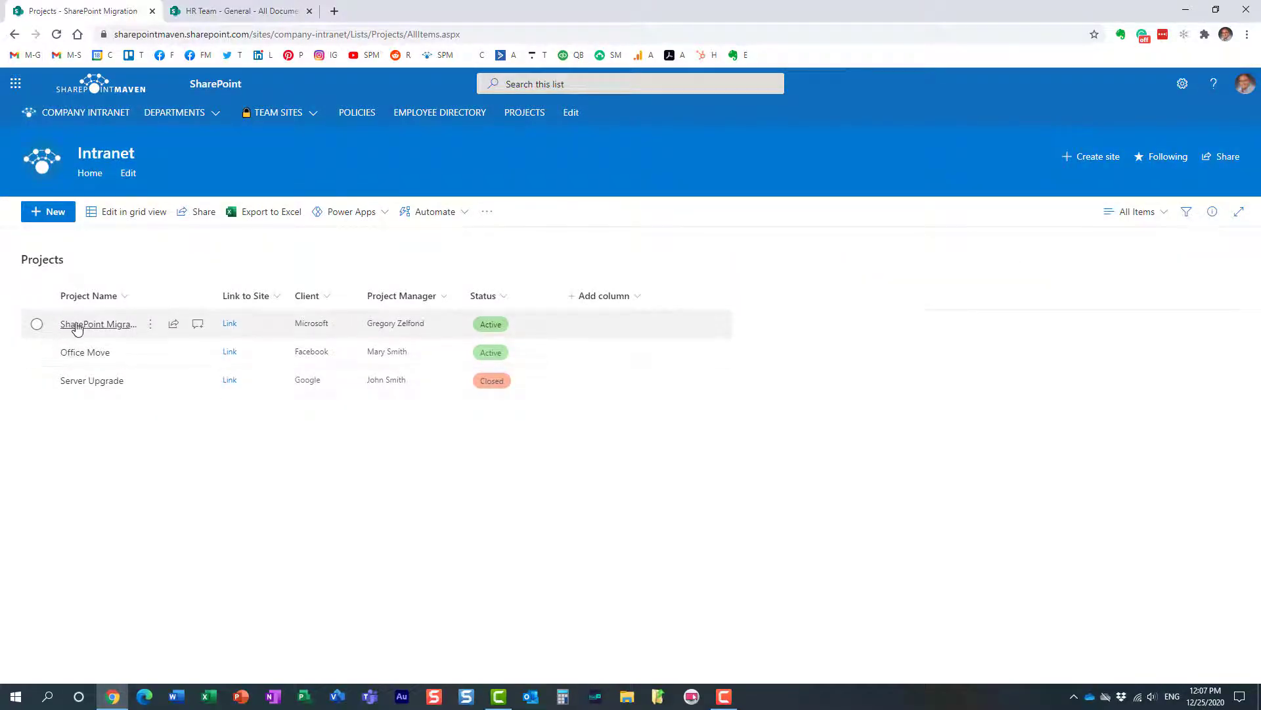
{"action": "left_click", "coordinate": [77, 324]}
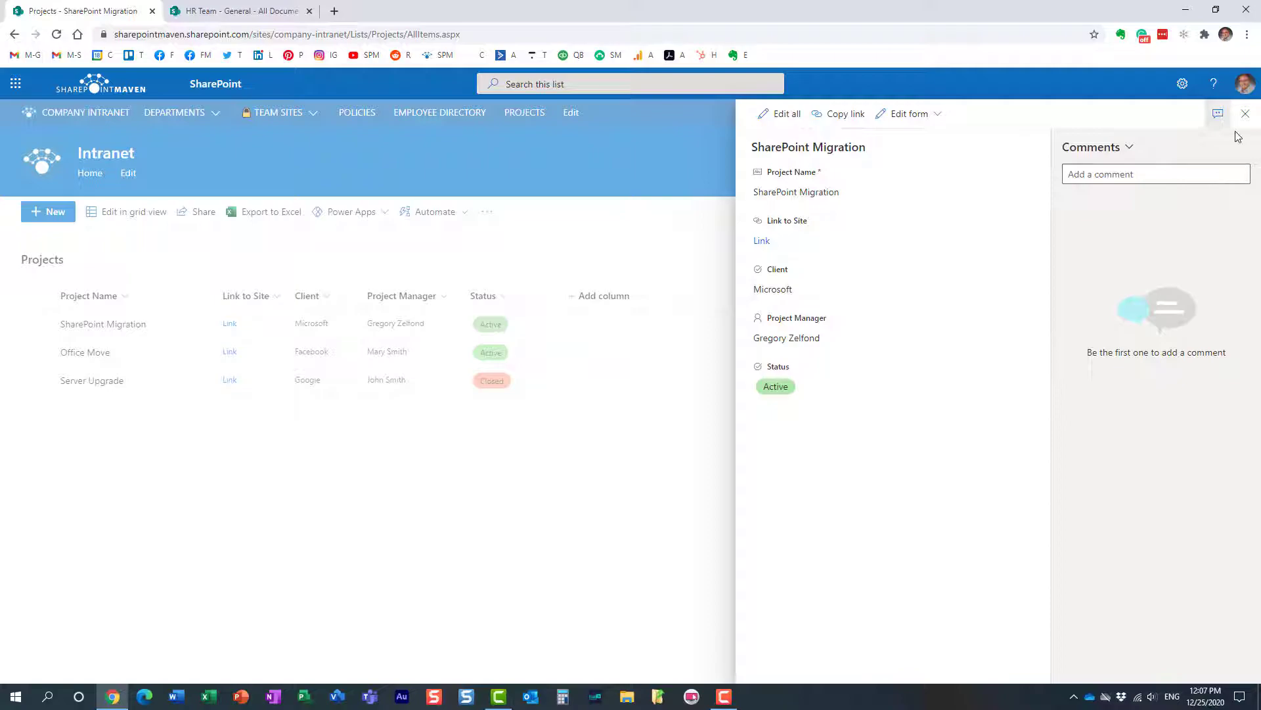
{"action": "left_click", "coordinate": [1218, 113]}
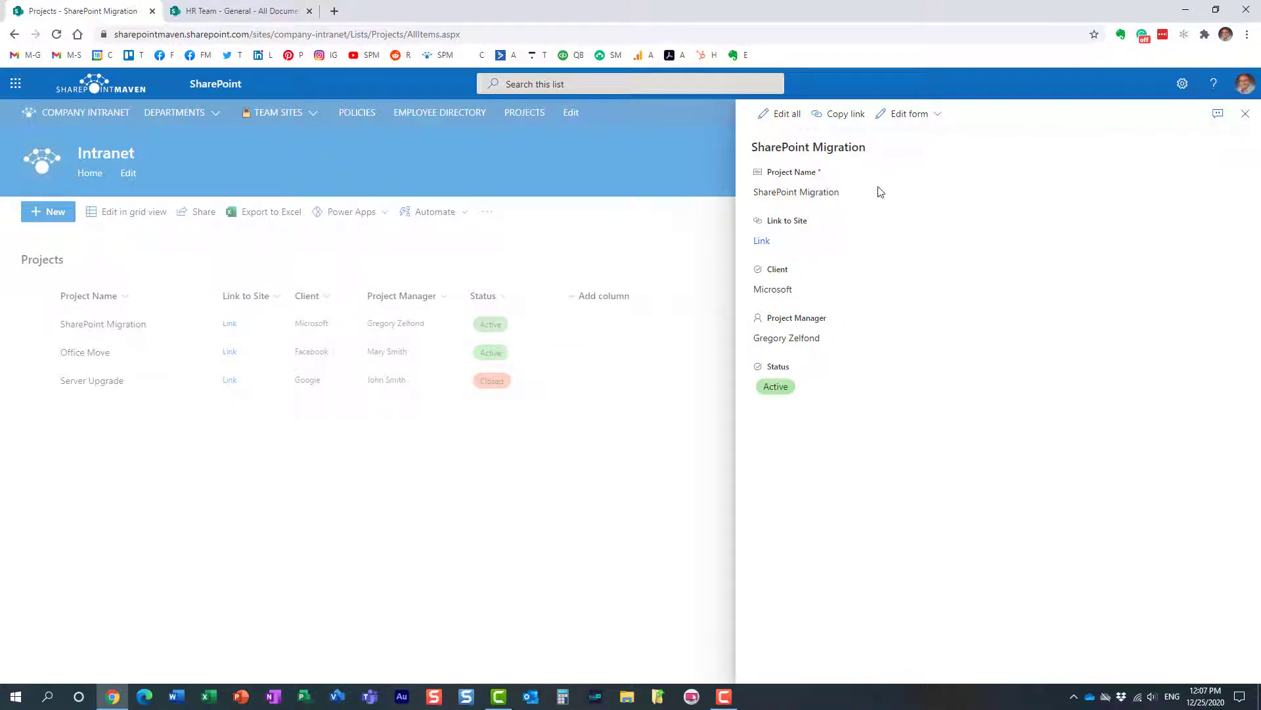
{"action": "left_click", "coordinate": [1218, 115]}
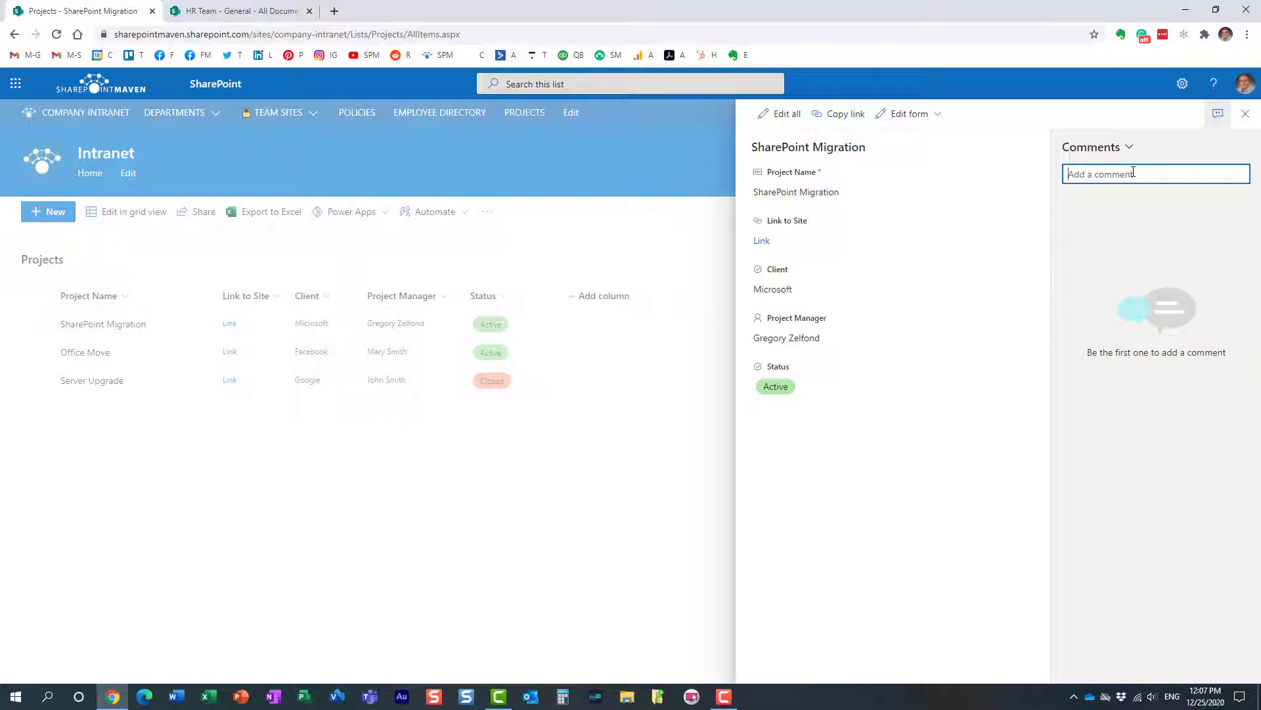
Step: Post 'Project running late' and 'another comment' on SharePoint Migration, then close its details pane
{"action": "type", "text": "Project running late"}
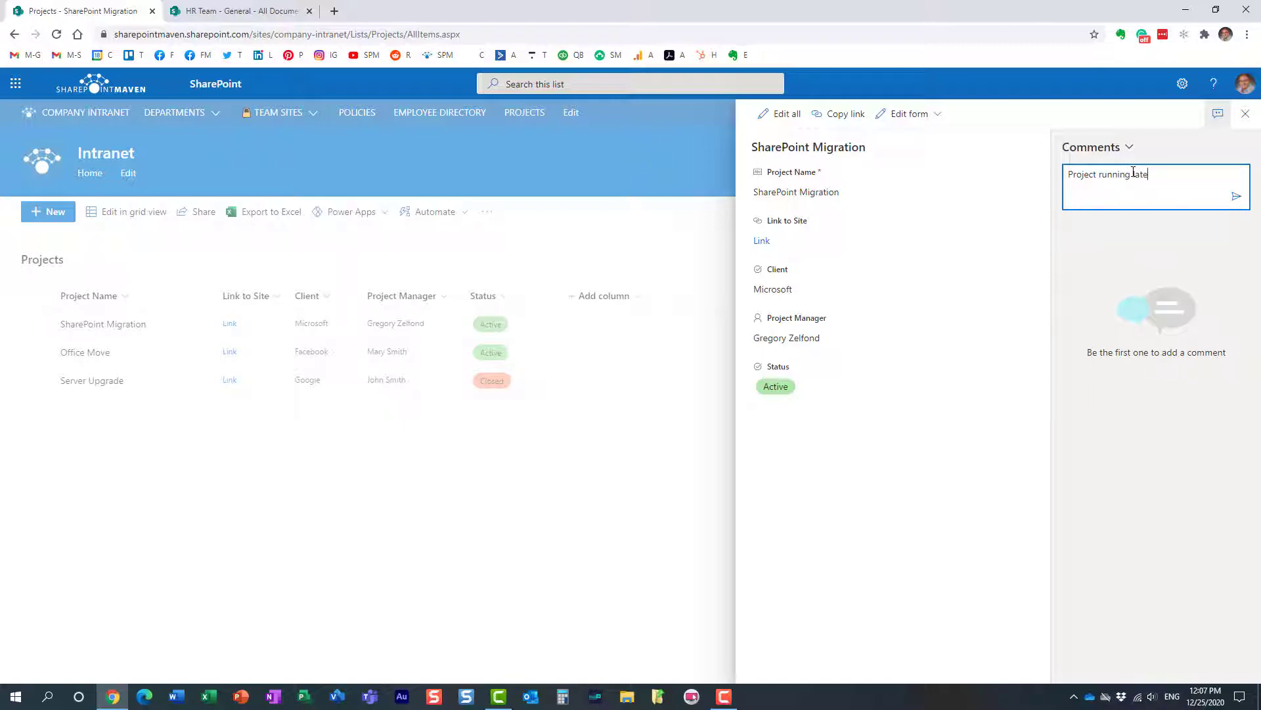
{"action": "left_click", "coordinate": [1236, 196]}
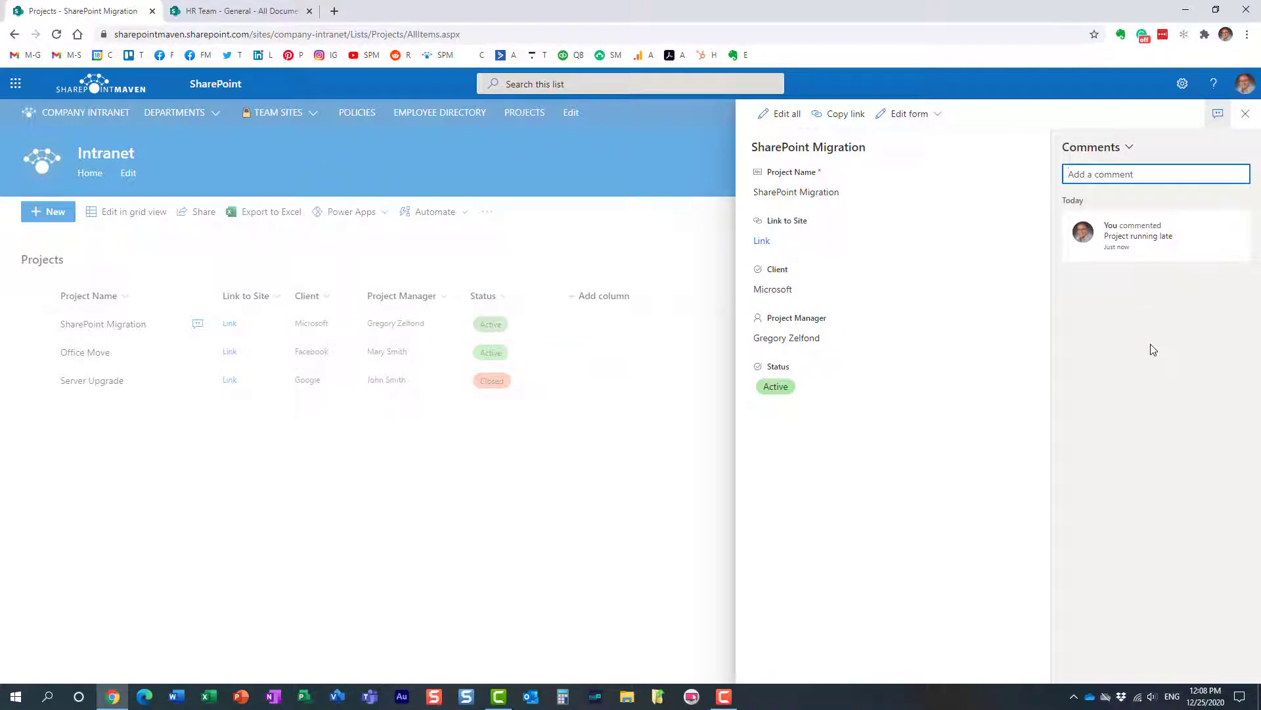
{"action": "type", "text": "another comment"}
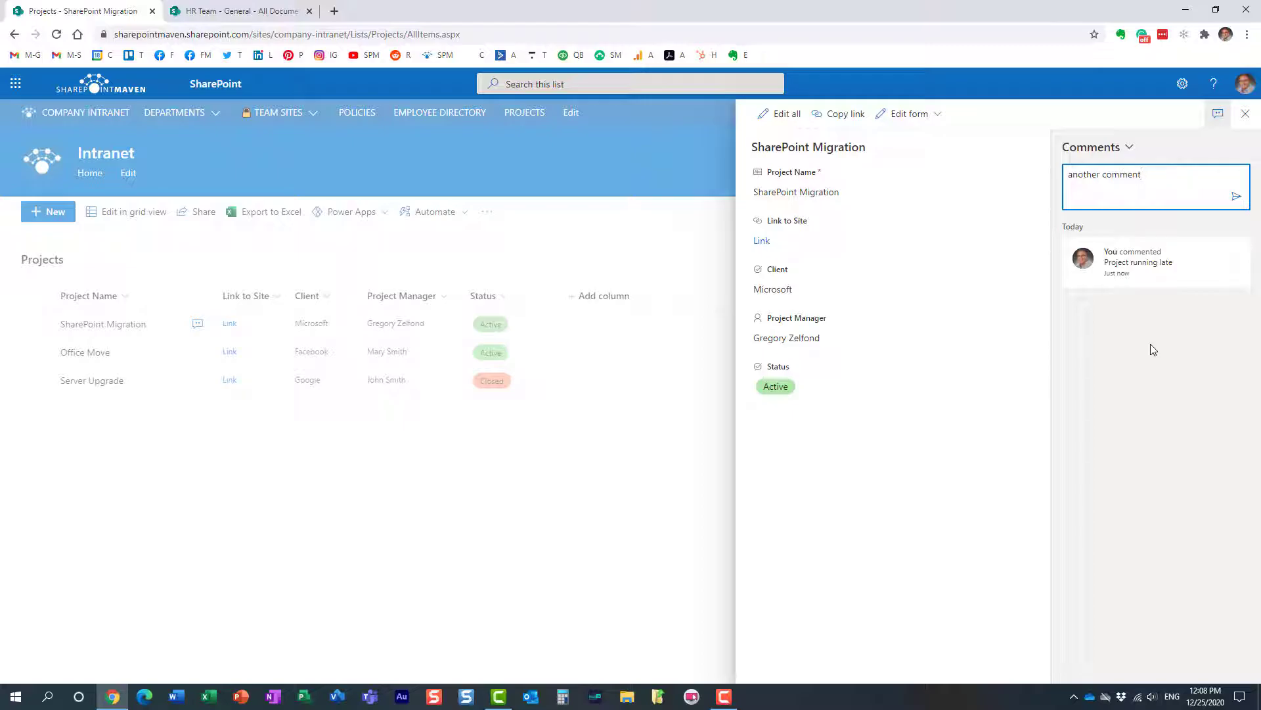
{"action": "key", "text": "Return"}
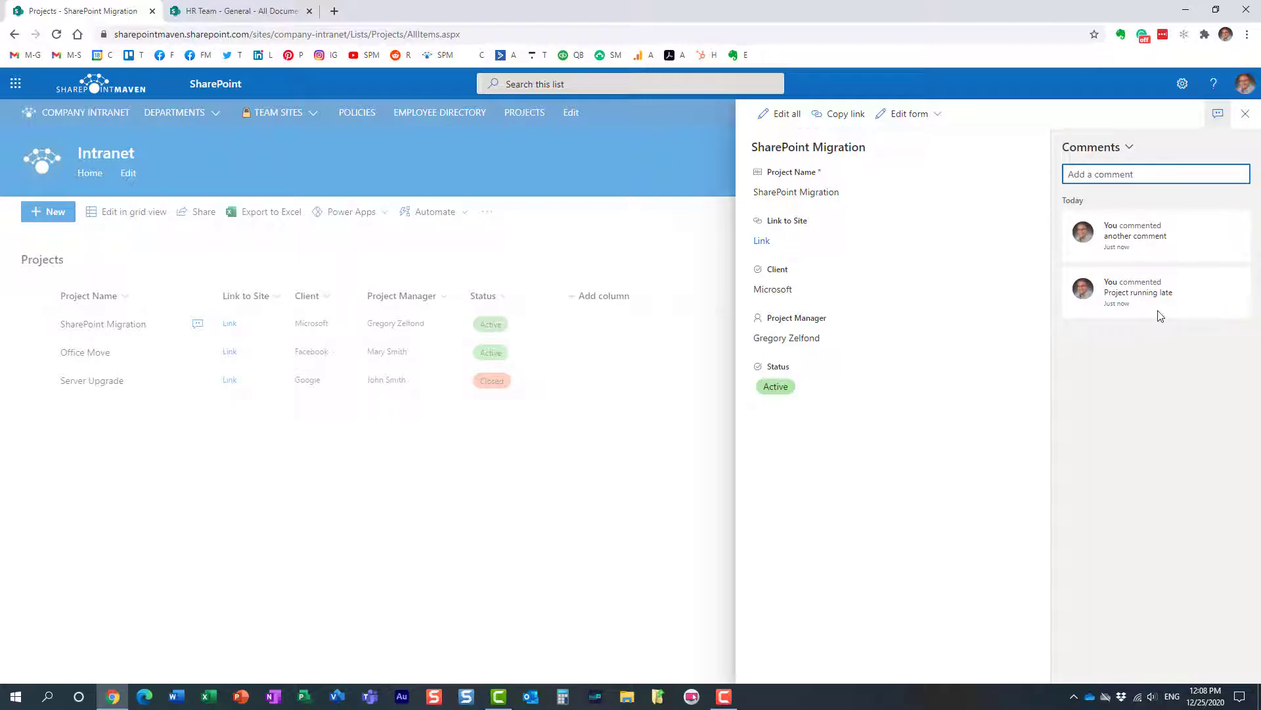
{"action": "left_click", "coordinate": [1245, 114]}
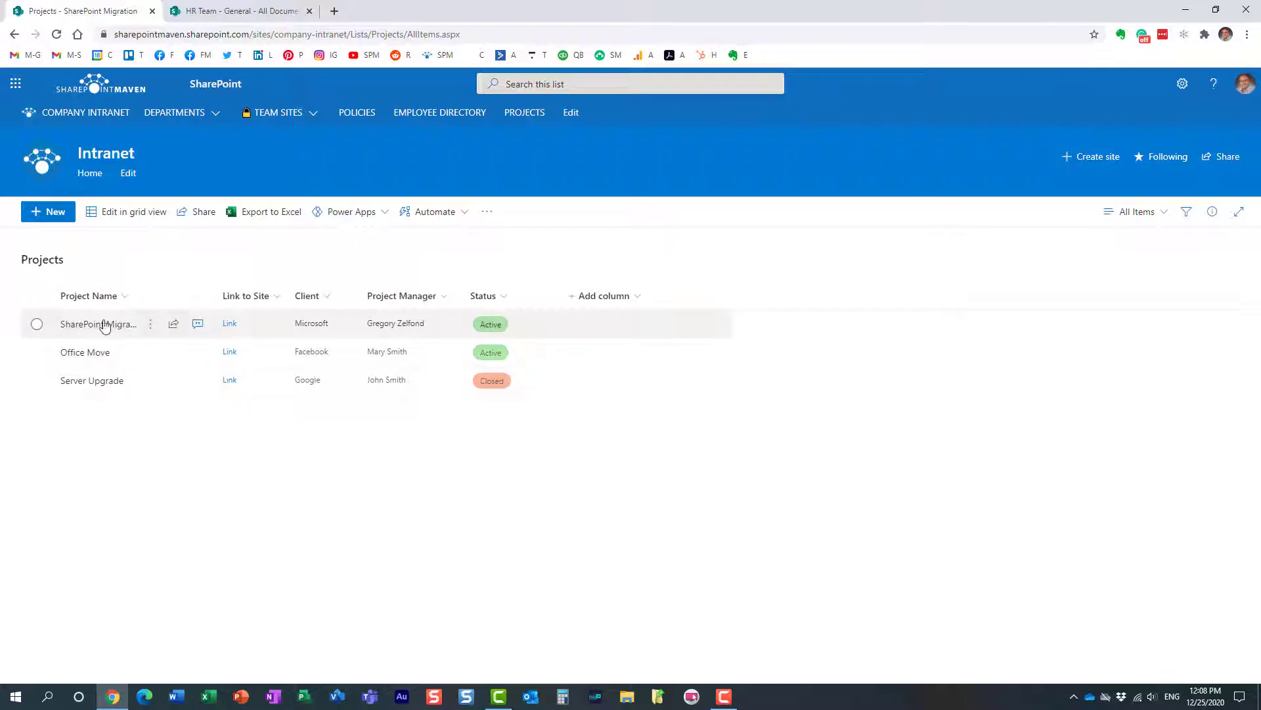
Step: Reopen the SharePoint Migration details, hide its comments, and close the pane again
{"action": "left_click", "coordinate": [104, 329]}
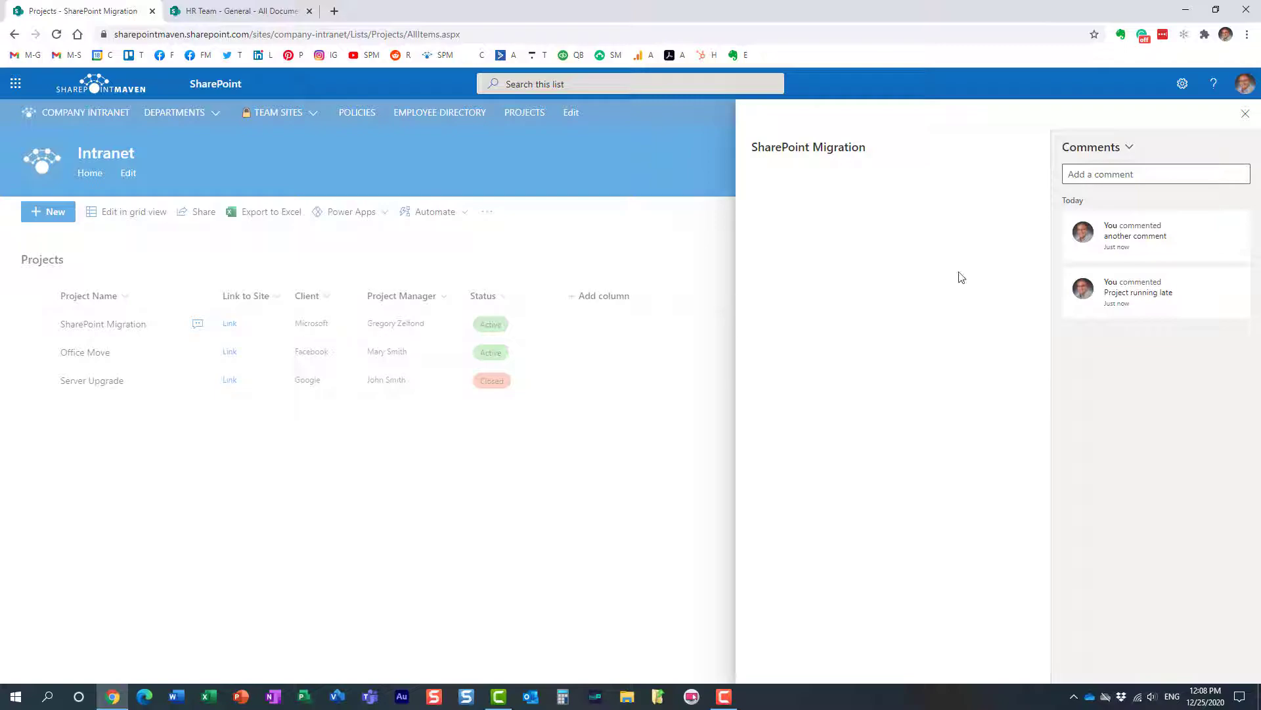
{"action": "left_click", "coordinate": [1245, 114]}
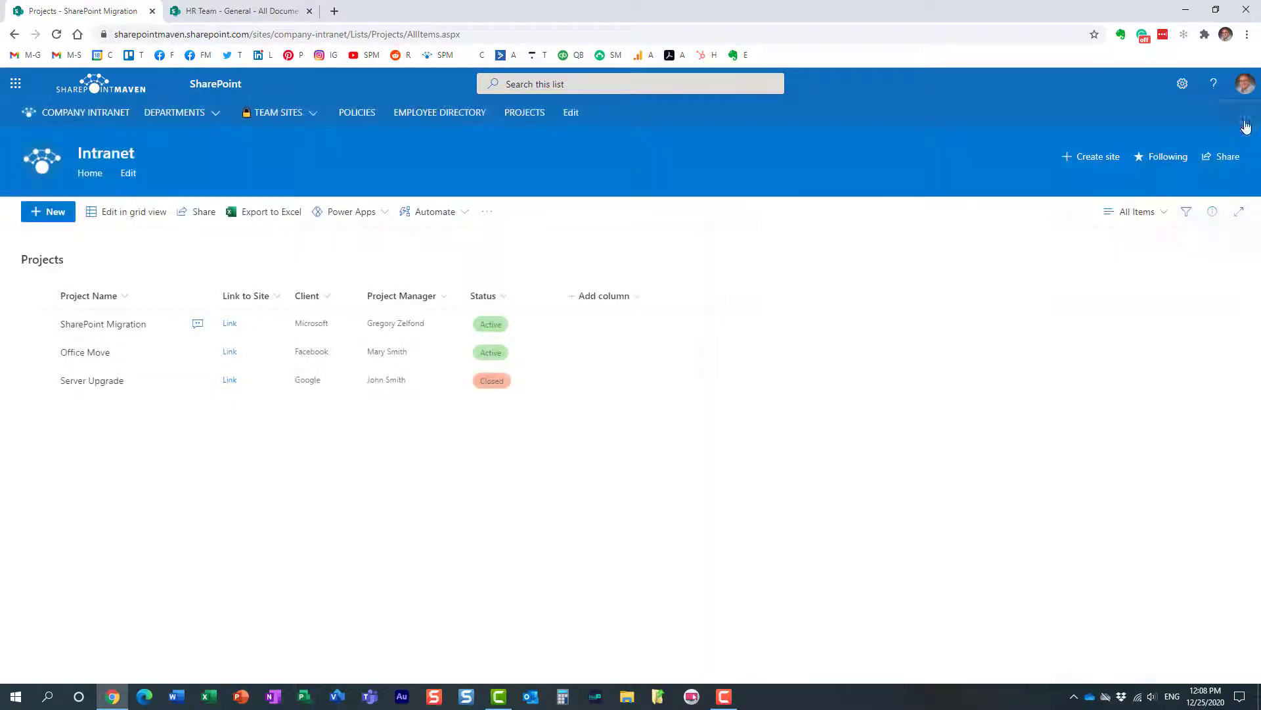
{"action": "left_click", "coordinate": [102, 328]}
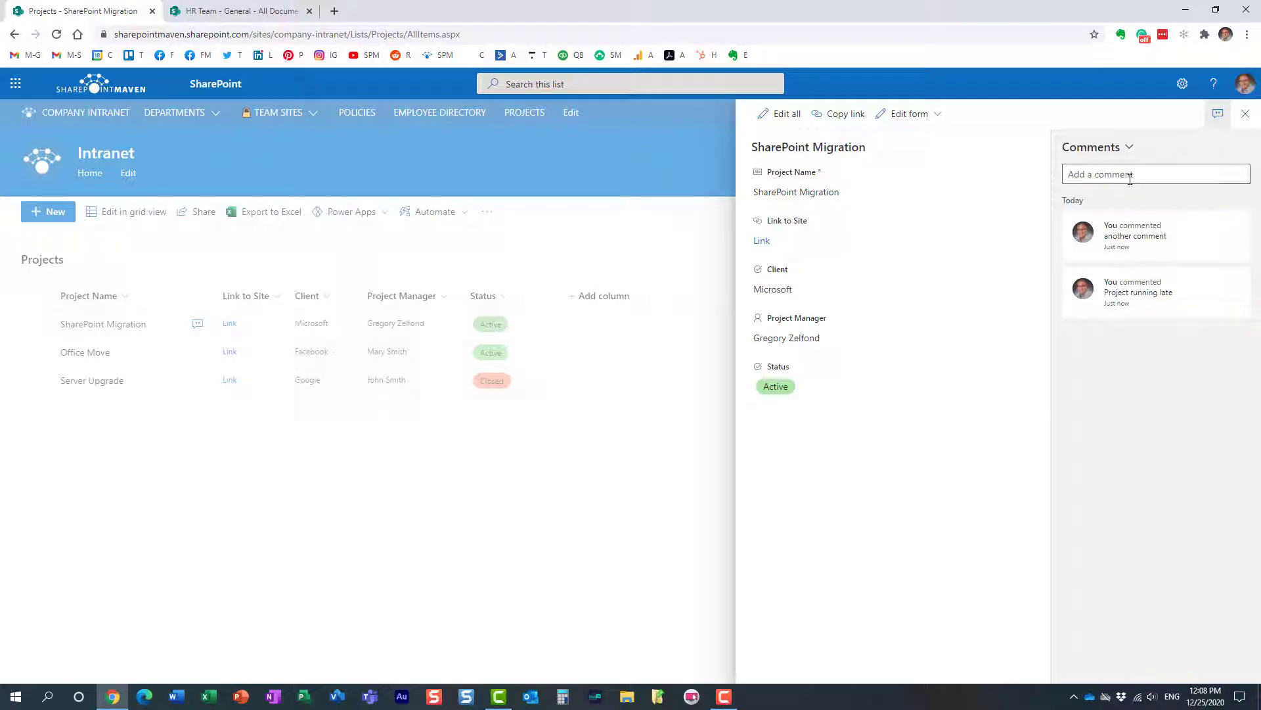
{"action": "left_click", "coordinate": [1217, 114]}
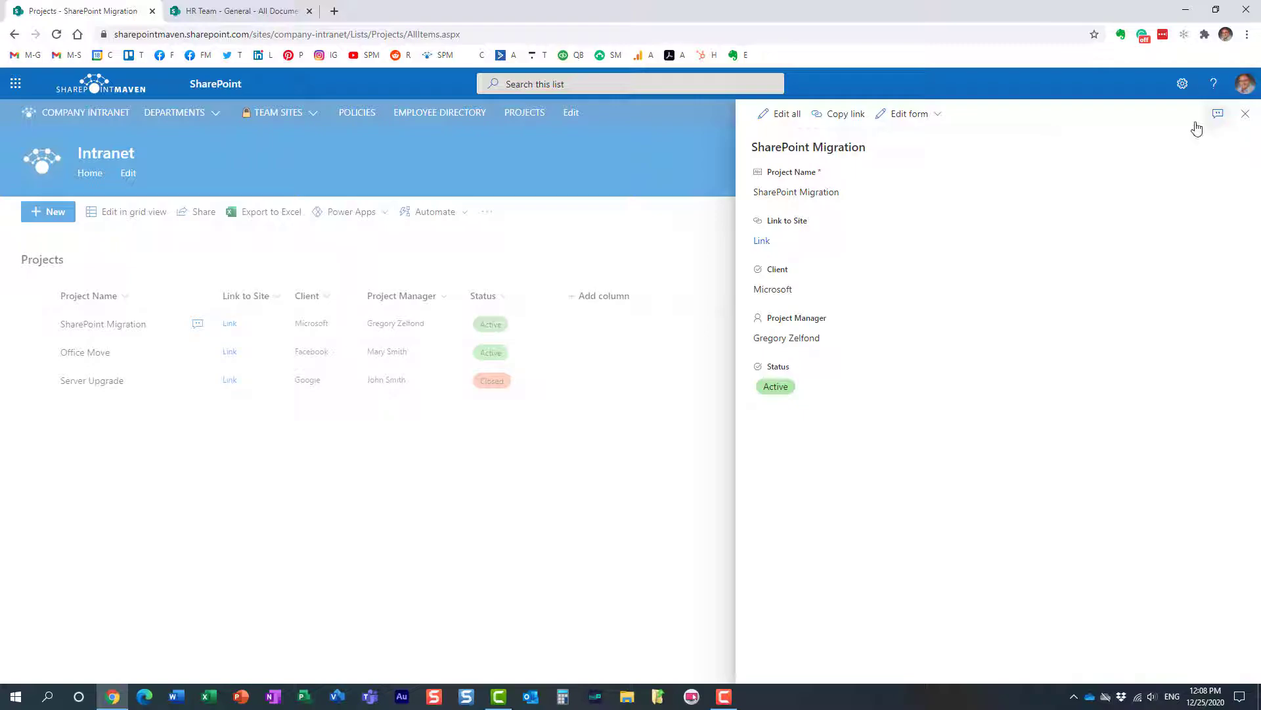
{"action": "left_click", "coordinate": [1245, 114]}
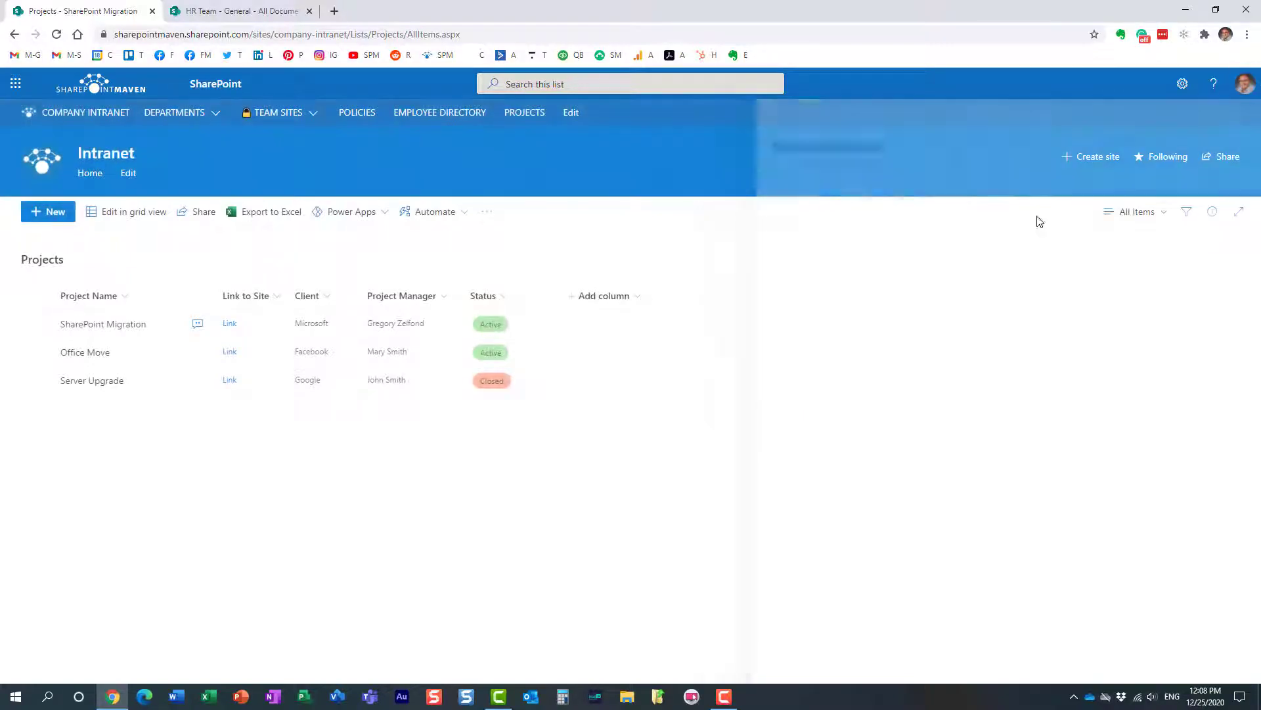
Step: Show the Add column type choices, then dismiss them without adding a column
{"action": "left_click", "coordinate": [607, 299]}
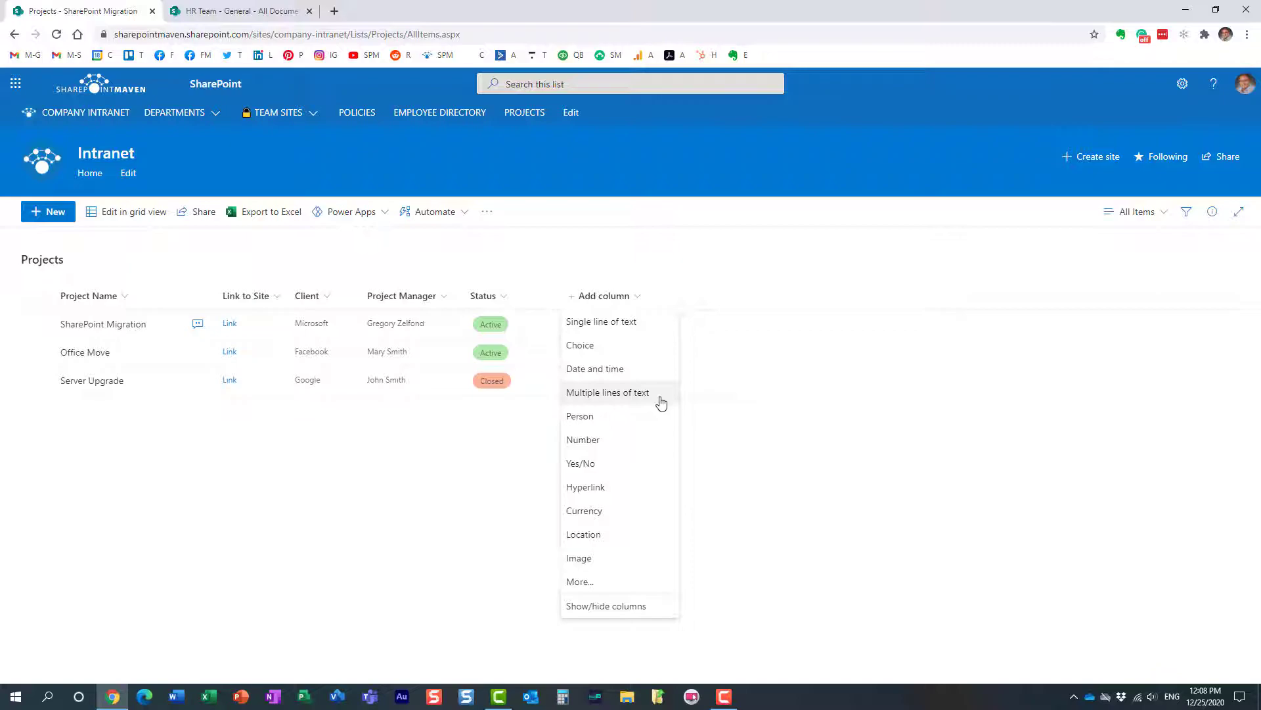
{"action": "left_click", "coordinate": [694, 271]}
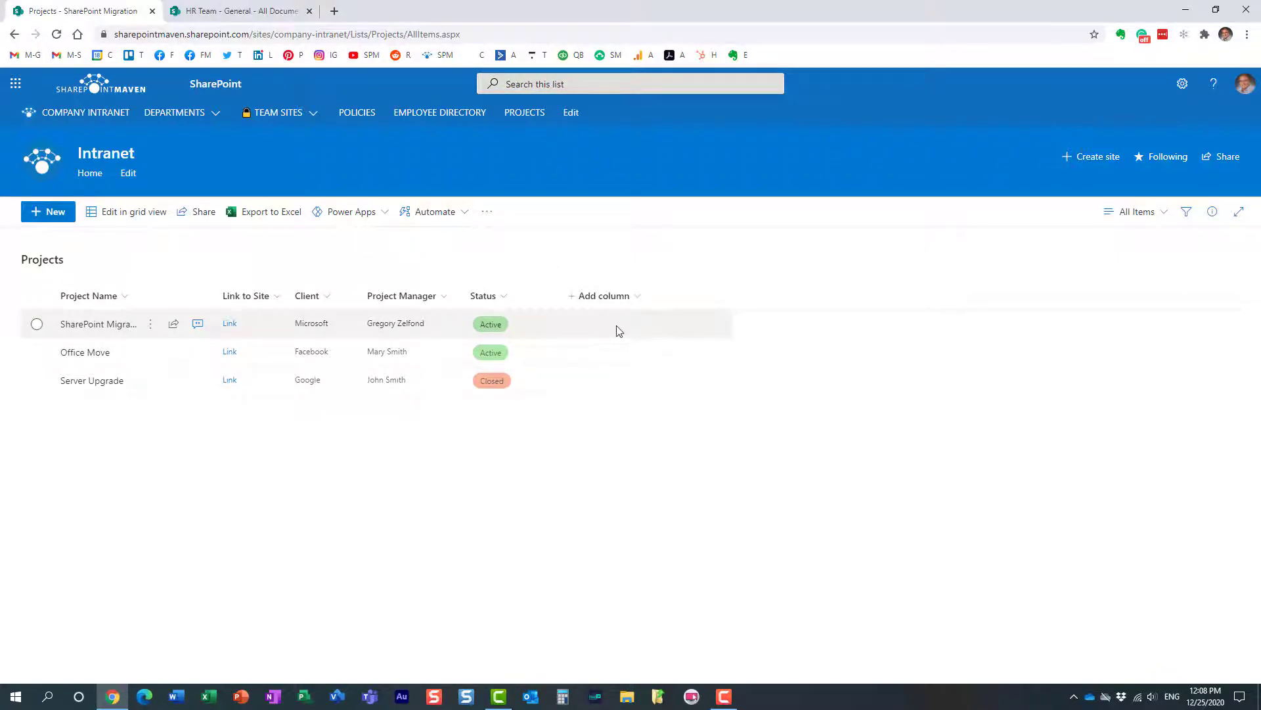
Step: Reopen SharePoint Migration's details with both existing comments listed in the Comments pane
{"action": "left_click", "coordinate": [121, 326]}
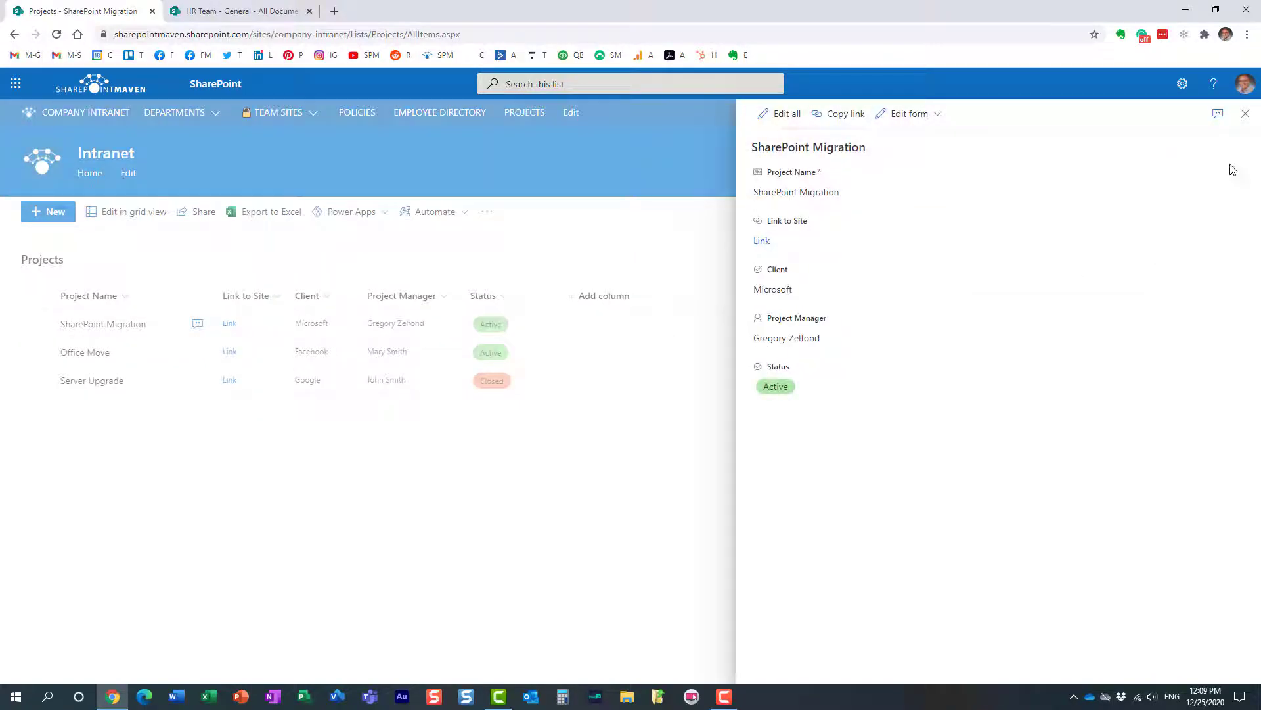
{"action": "left_click", "coordinate": [1218, 113]}
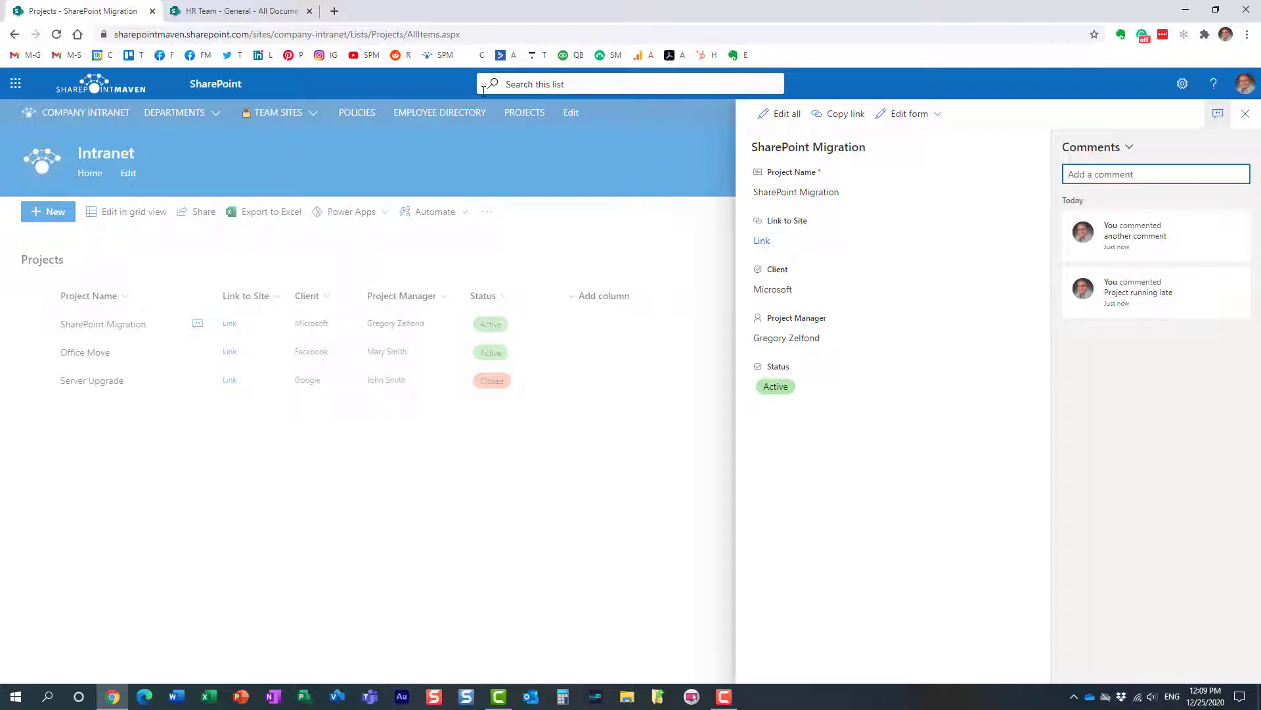
{"action": "mouse_move", "coordinate": [1125, 244]}
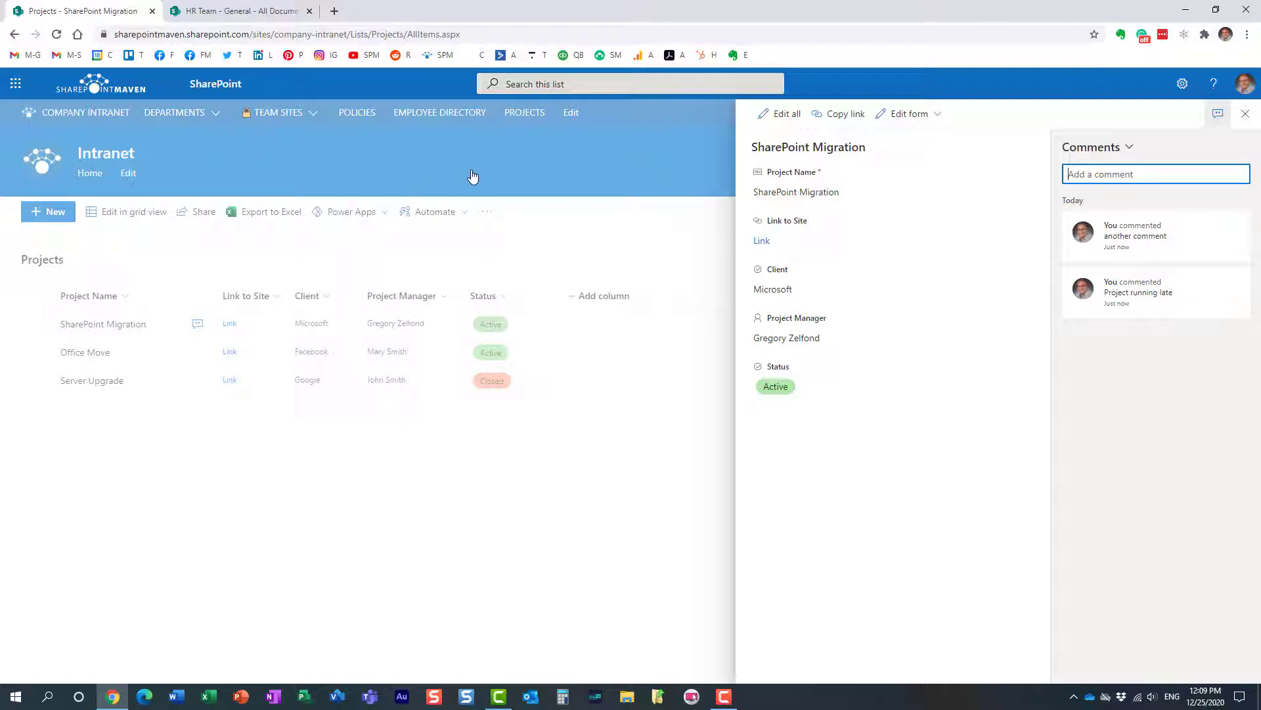
Step: Delete the 'Project running late' comment and confirm, leaving only 'another comment'
{"action": "left_click", "coordinate": [1220, 118]}
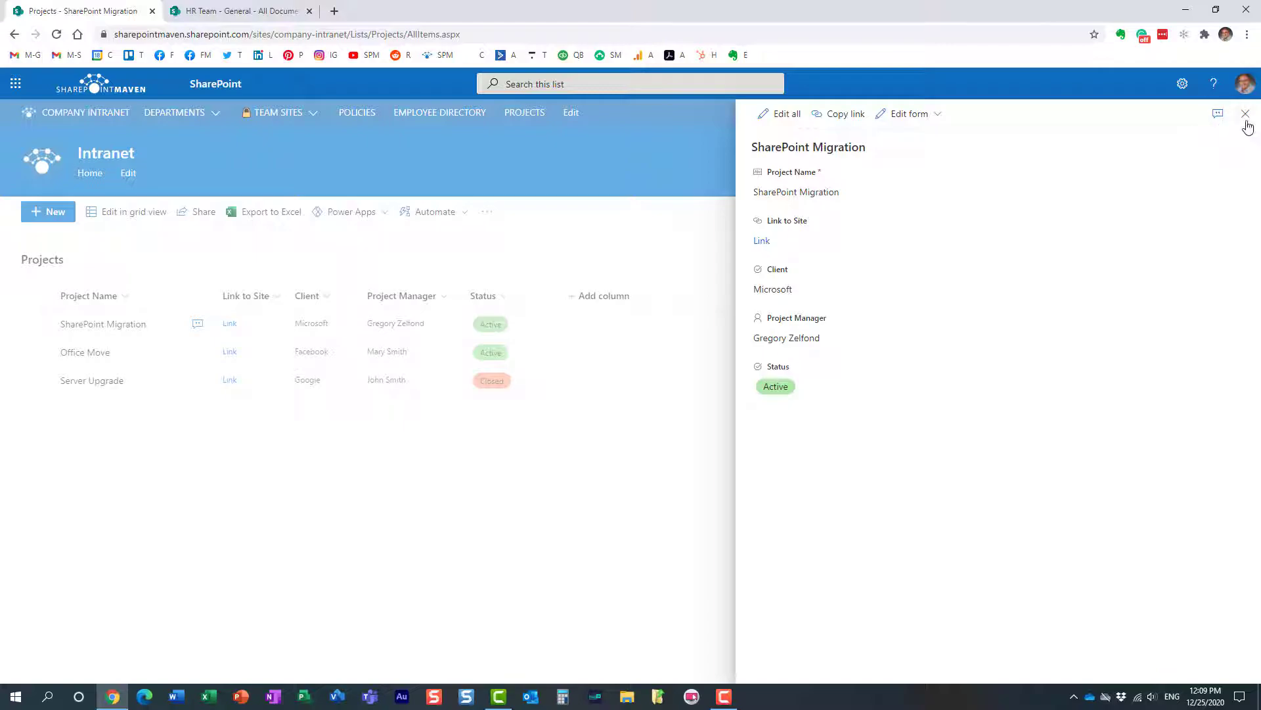
{"action": "left_click", "coordinate": [1219, 118]}
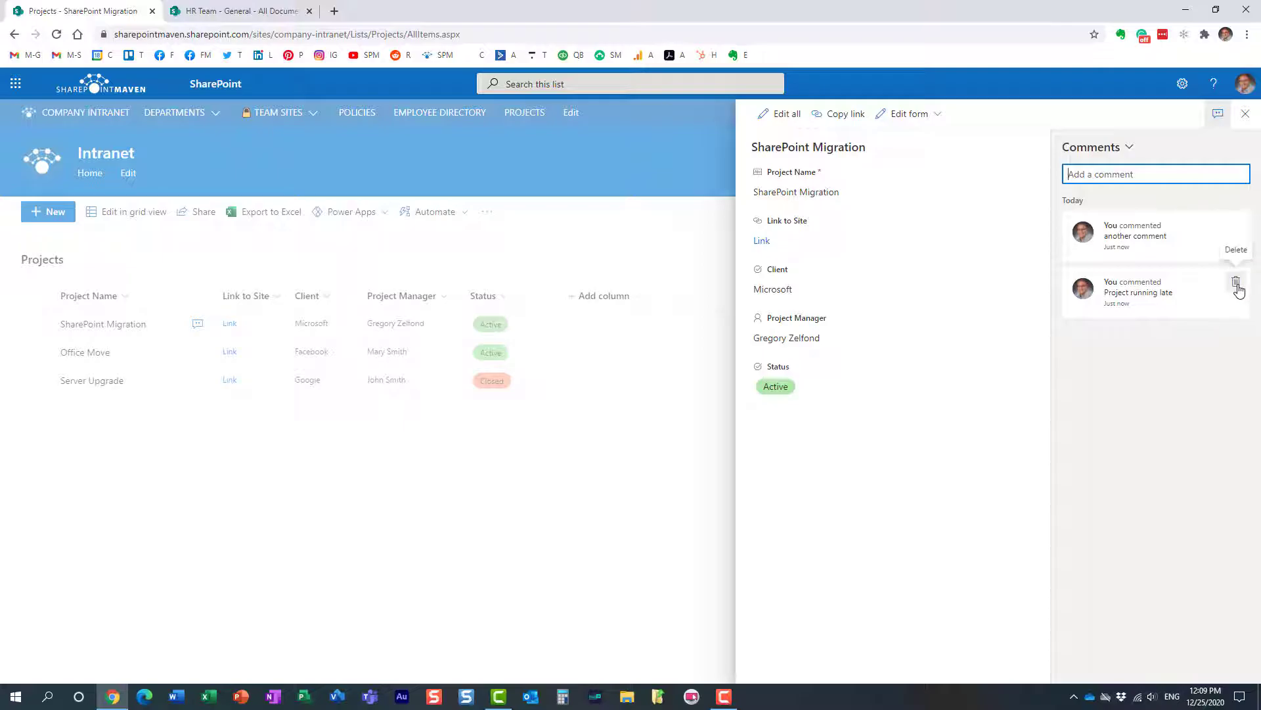
{"action": "left_click", "coordinate": [1237, 284]}
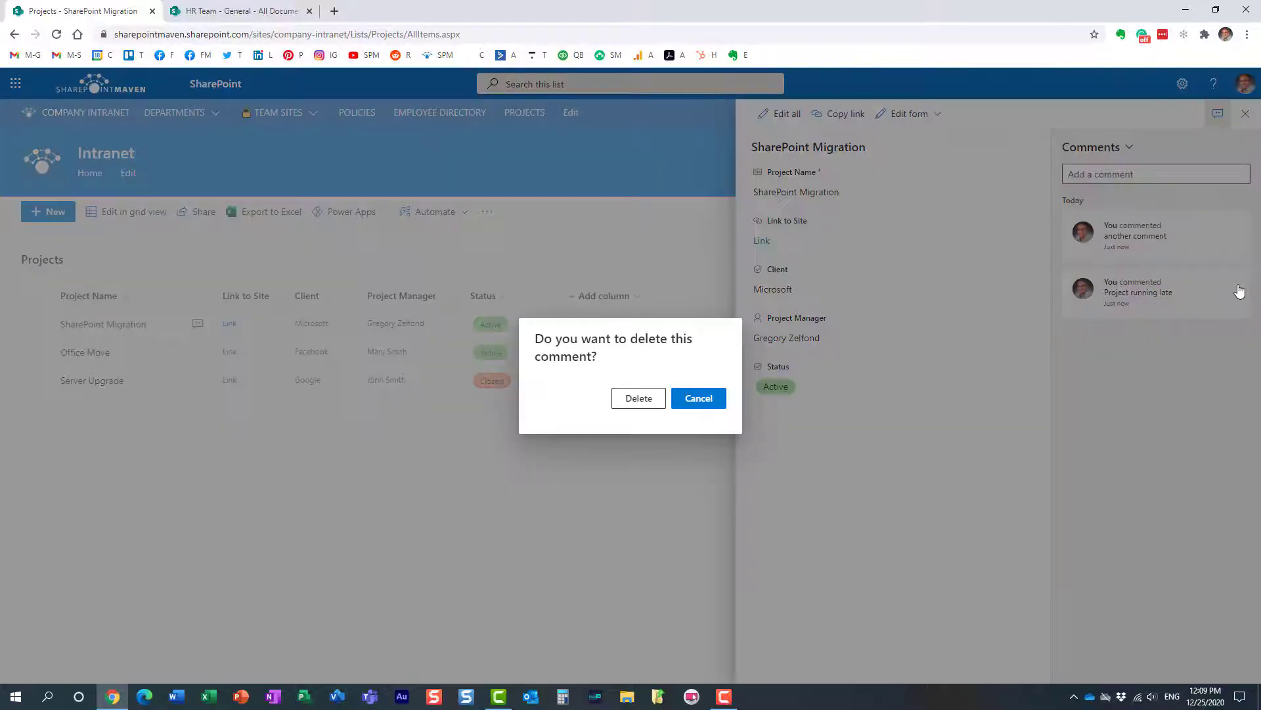
{"action": "left_click", "coordinate": [633, 399]}
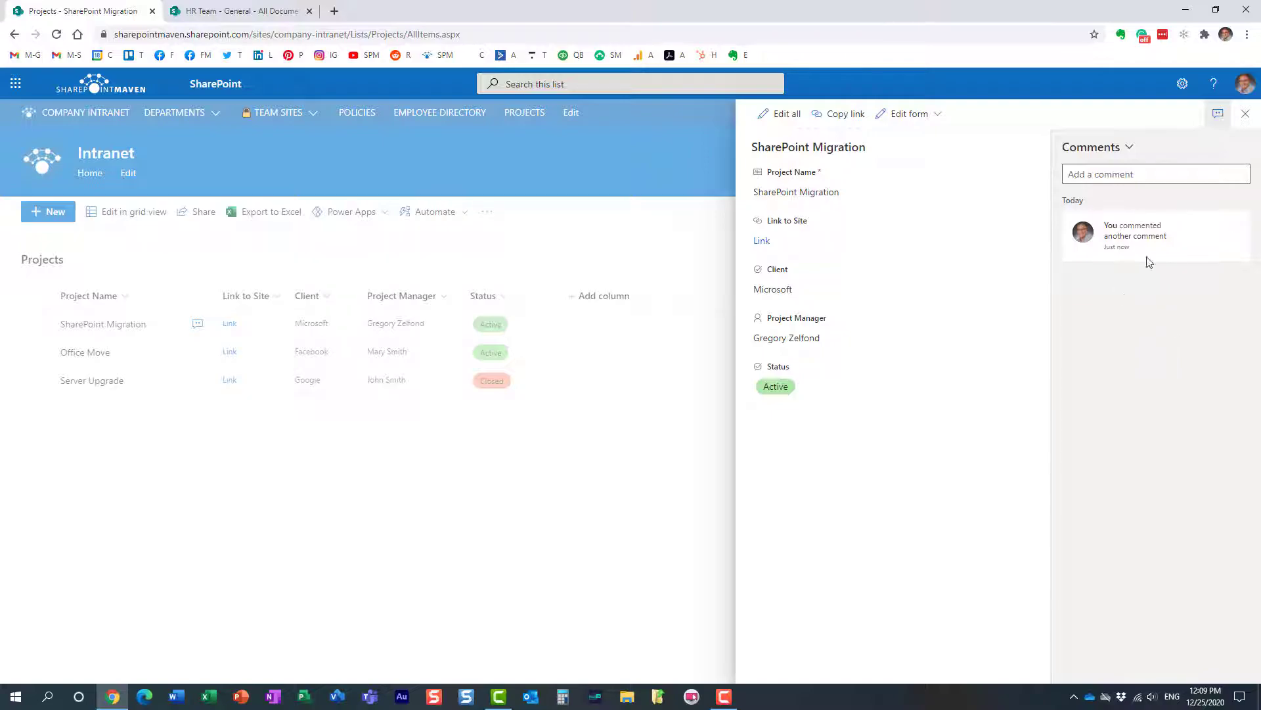
Step: Hide the comments and close the SharePoint Migration details pane
{"action": "left_click", "coordinate": [1218, 114]}
{"action": "left_click", "coordinate": [1245, 112]}
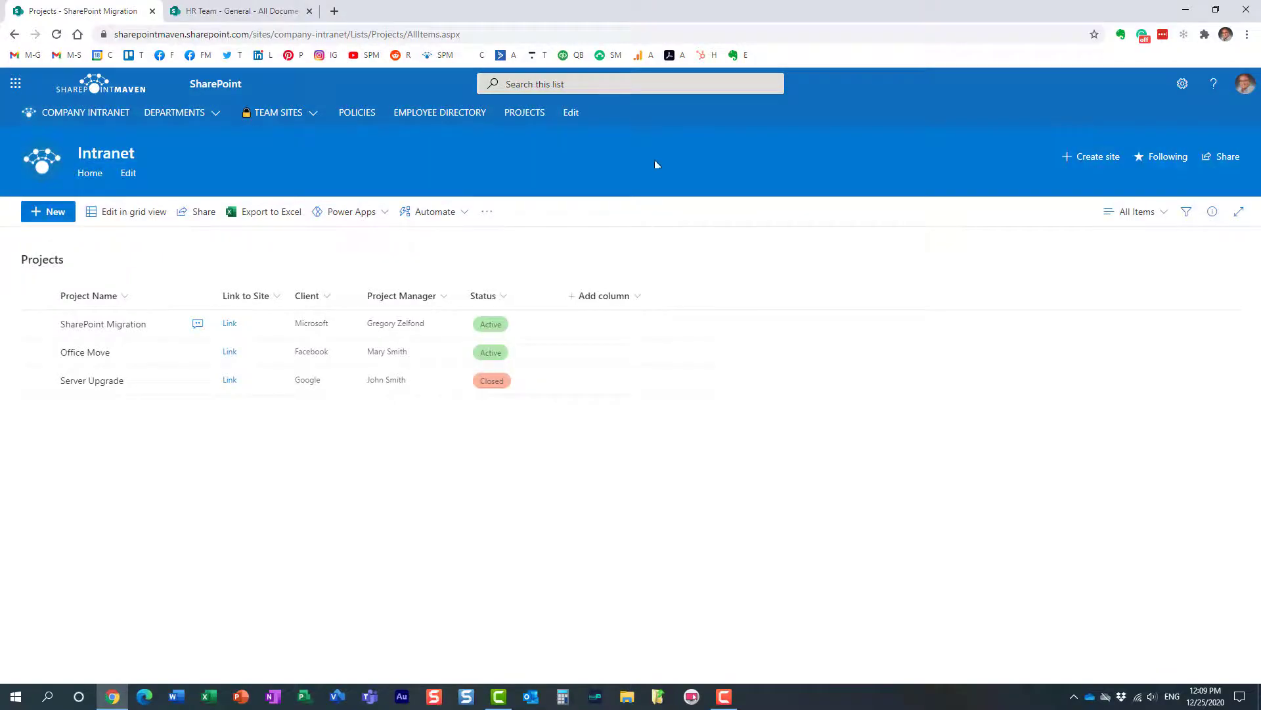